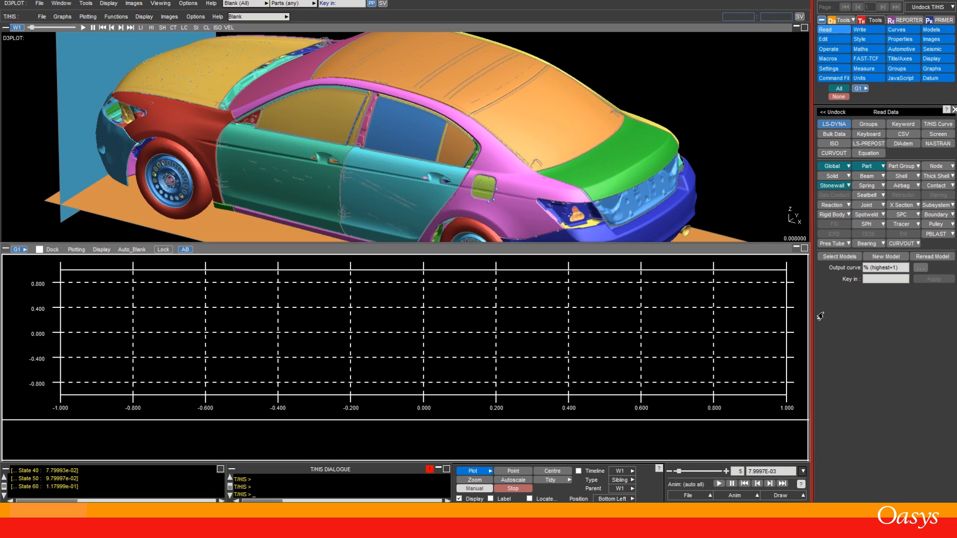
Step: Switch to a top view and start XY data extraction of simple data versus time for nodes
scroll(353, 185, "down", 6)
key("F1")
key("a")
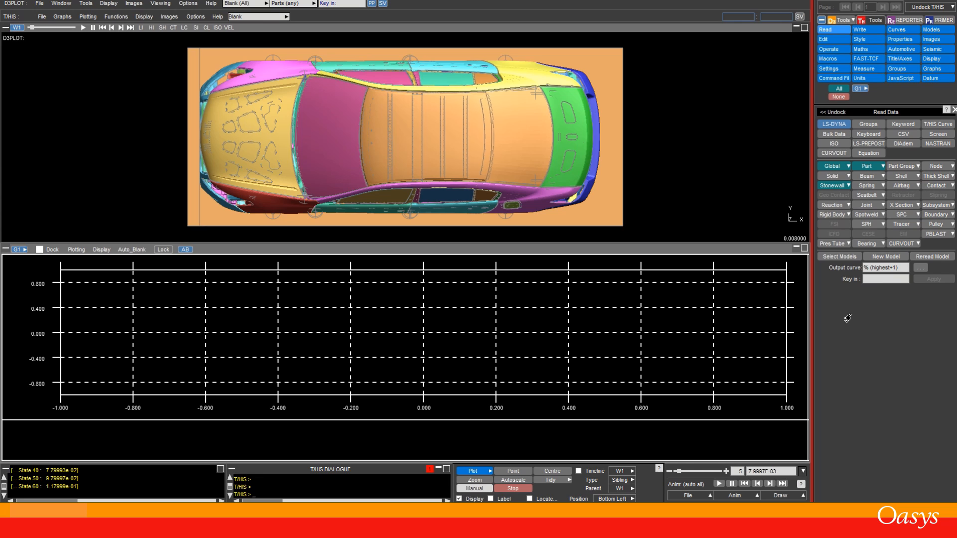
left_click(832, 21)
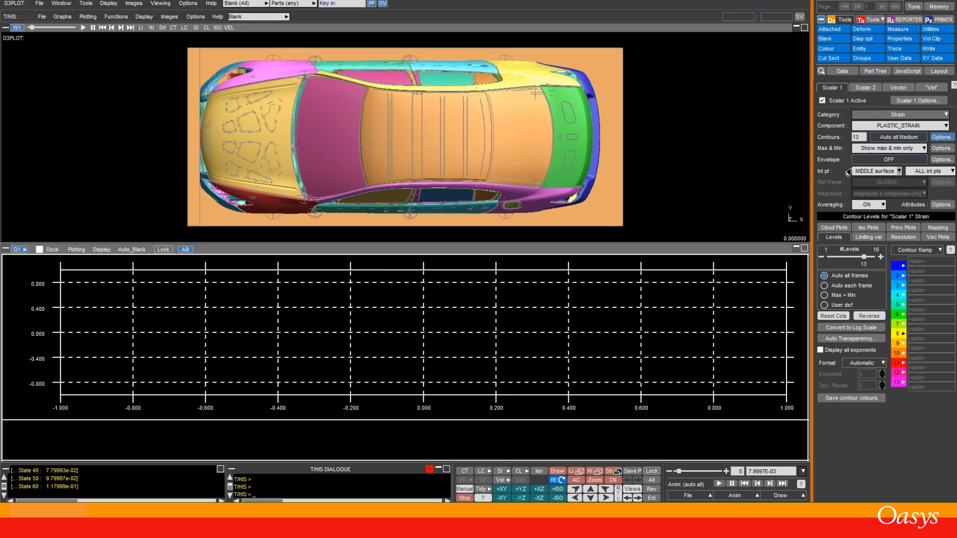
left_click(933, 58)
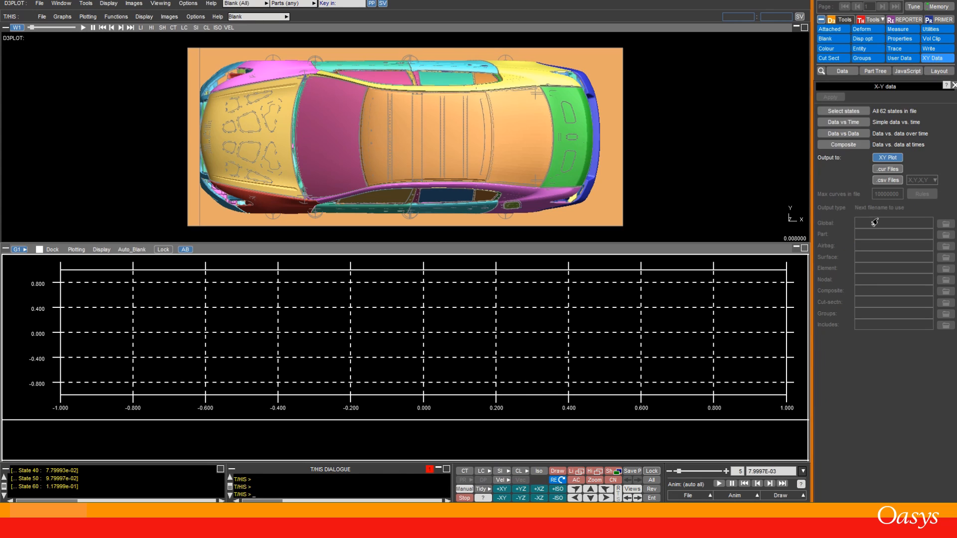
left_click(829, 124)
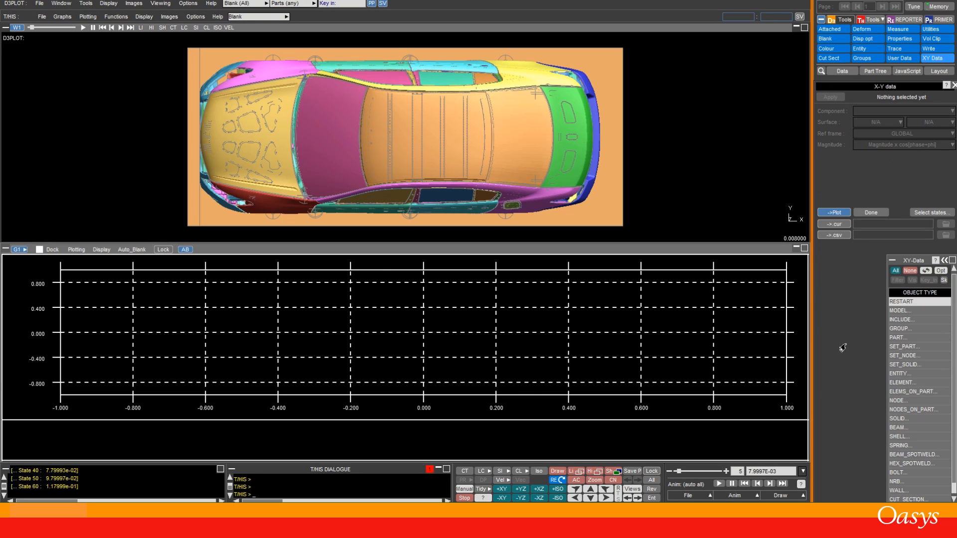
left_click(897, 401)
Step: Reset the animation to the first state and pick two nodes on the front of the car
scroll(166, 150, "up", 5)
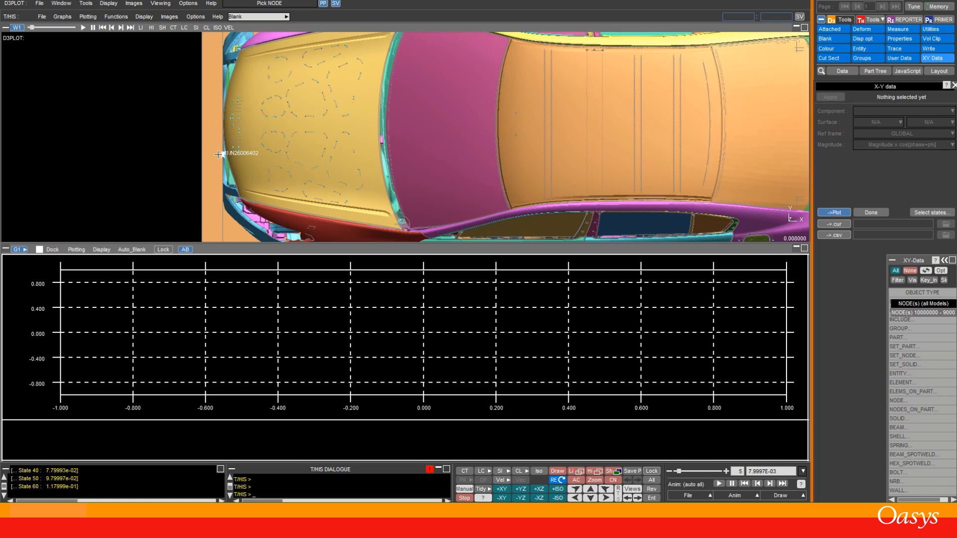
scroll(218, 155, "up", 3)
left_click_drag(272, 171, 273, 39, "shift")
left_click(319, 172)
left_click_drag(679, 471, 673, 472)
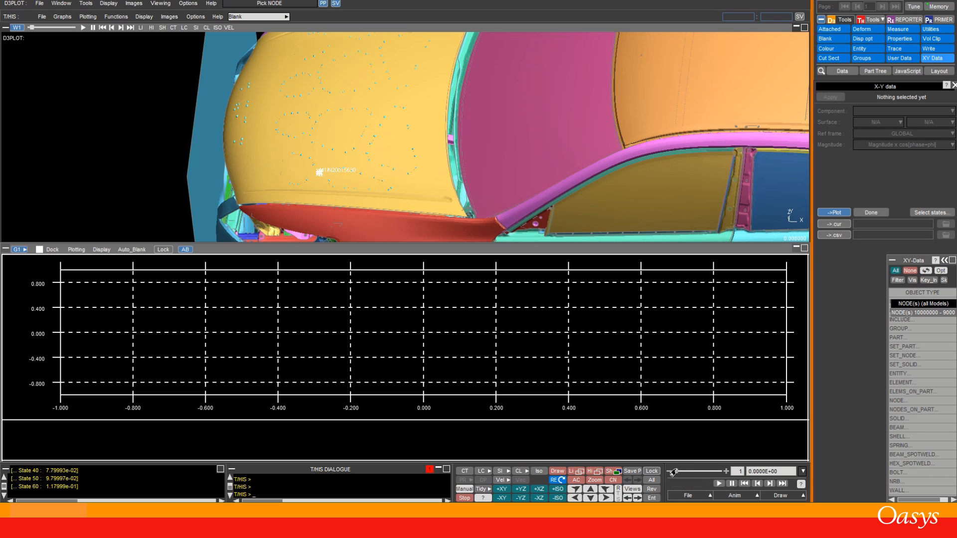
scroll(184, 99, "up", 3)
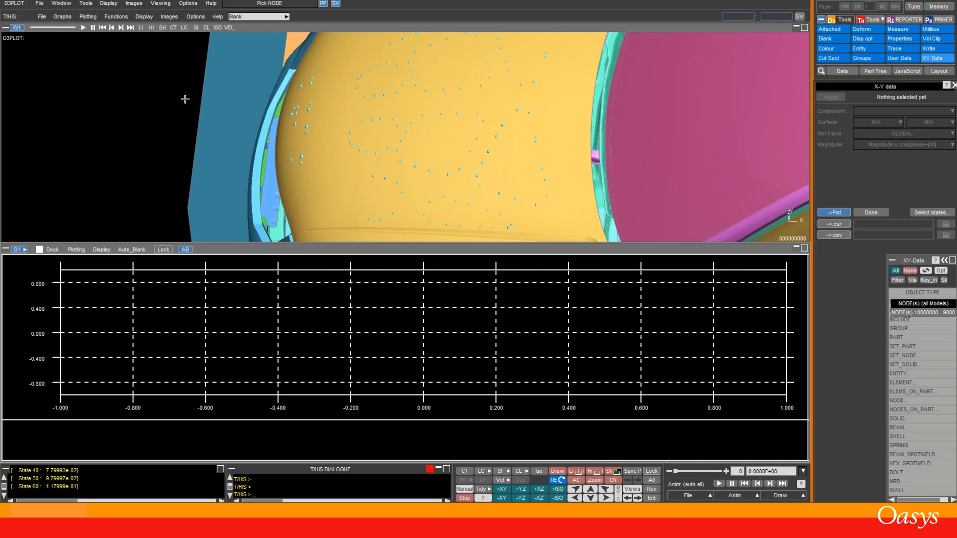
scroll(185, 99, "up", 1)
middle_click_drag(324, 155, 358, 96, "shift")
mouse_move(425, 135)
left_mouse_down("shift")
mouse_move(432, 133)
mouse_move(421, 144)
left_mouse_up("shift")
scroll(275, 158, "up", 2)
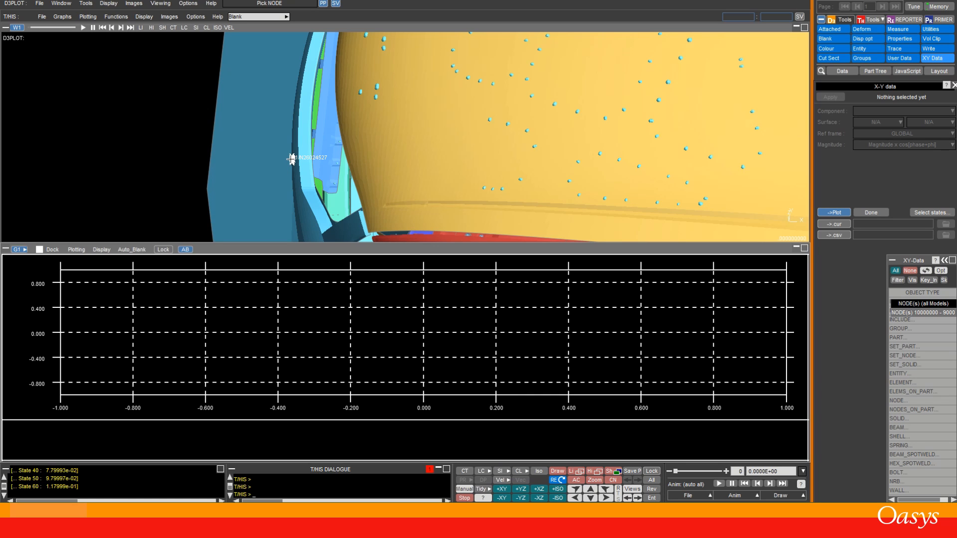
left_click(292, 158)
left_click(383, 206)
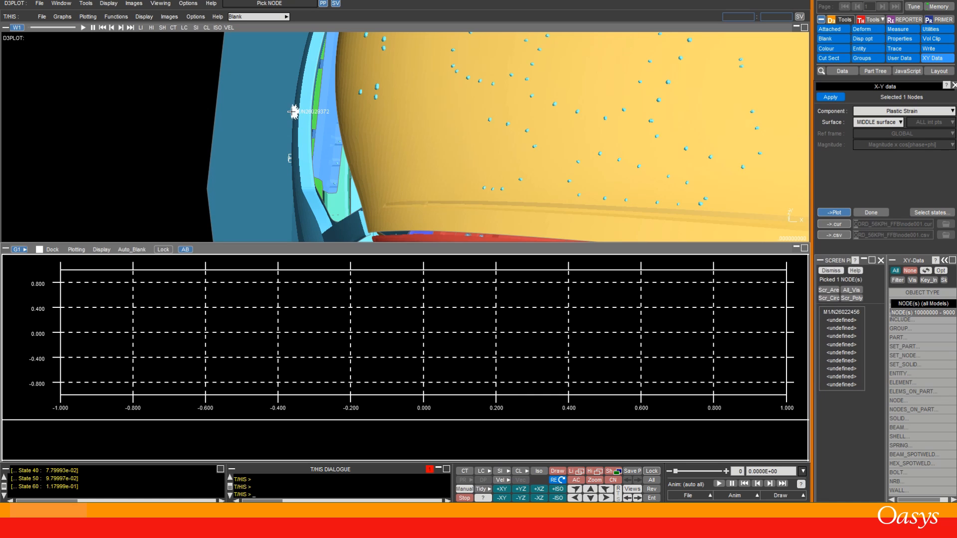
left_click(295, 81)
left_click(384, 135)
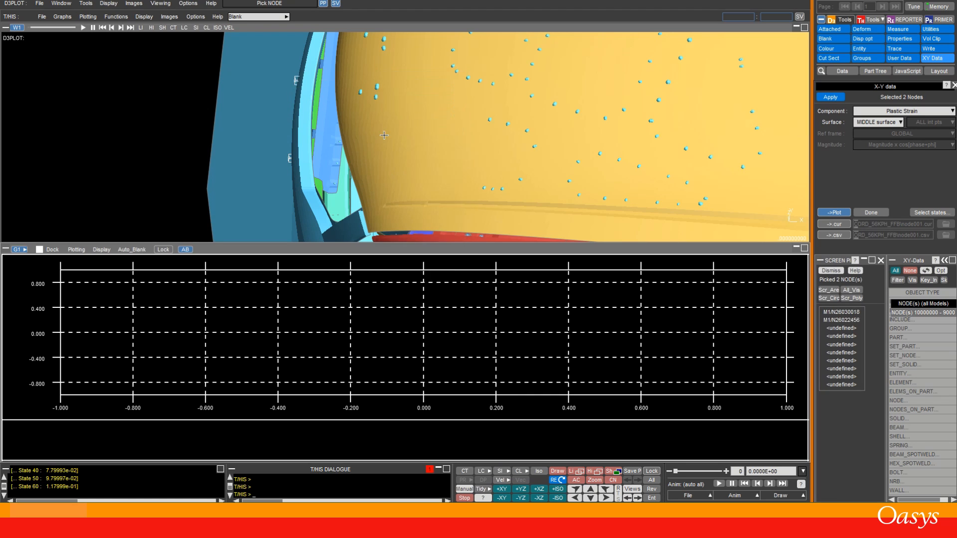
Step: Pick a third node on the car's rear bumper
scroll(194, 62, "down", 7)
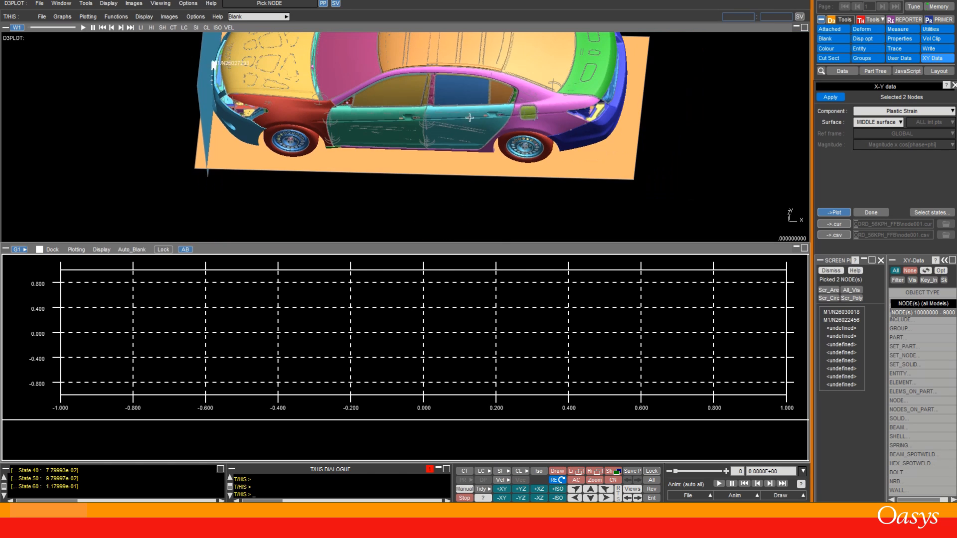
middle_click_drag(625, 88, 463, 194, "shift")
scroll(466, 193, "up", 5)
middle_click_drag(349, 147, 177, 40, "shift")
left_click_drag(177, 39, 130, 54, "shift")
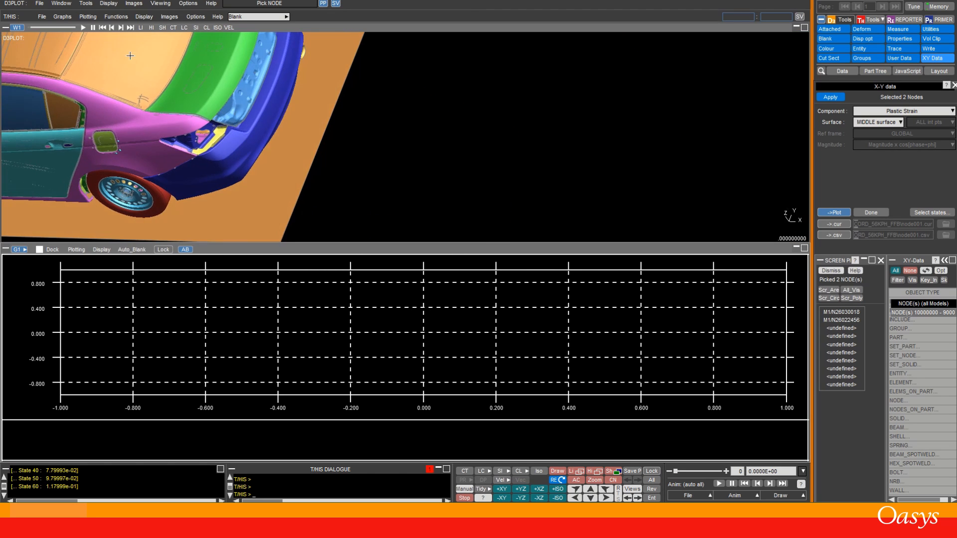
left_click(283, 86)
left_click(375, 135)
Step: Set the output component to Z Displacement and apply it to the three selected nodes
left_click(951, 111)
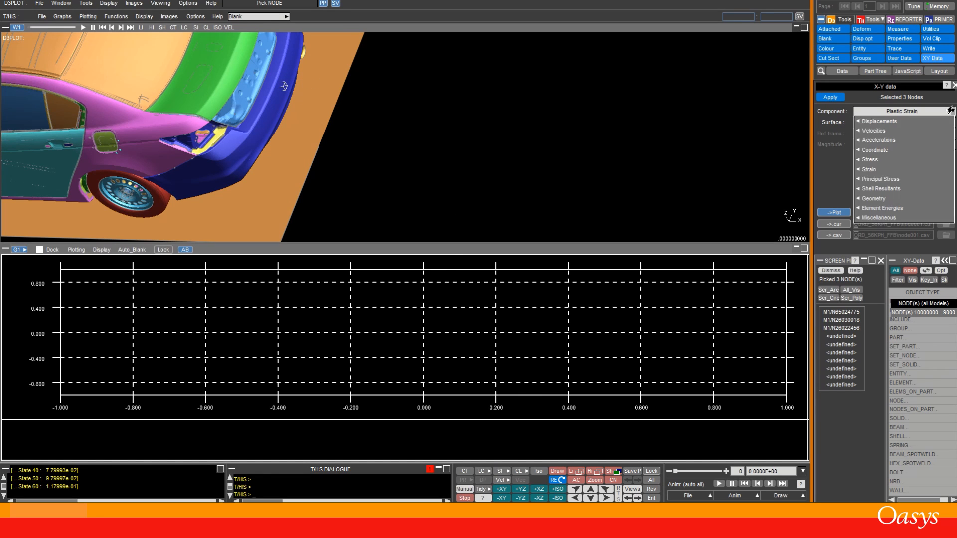
left_click(892, 123)
left_click(949, 113)
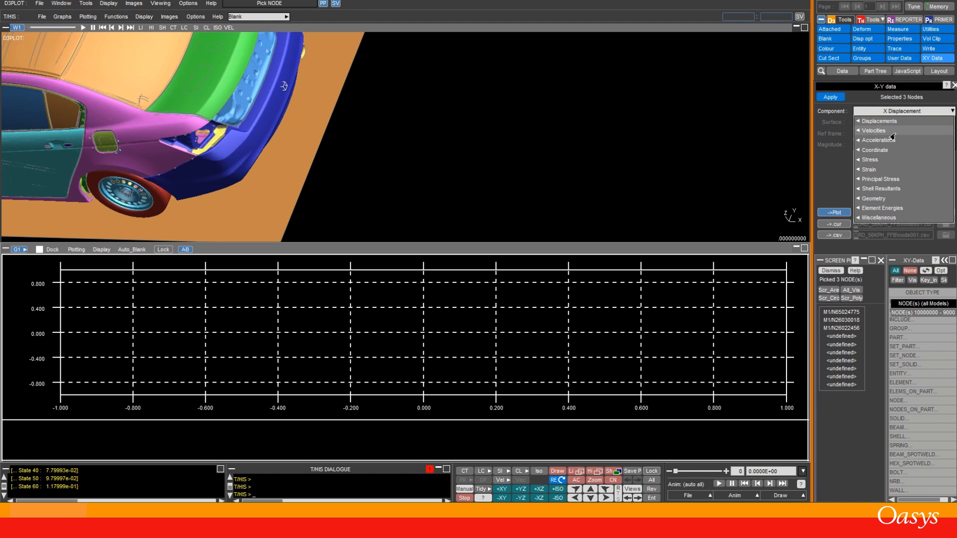
left_click(876, 125)
left_click(950, 111)
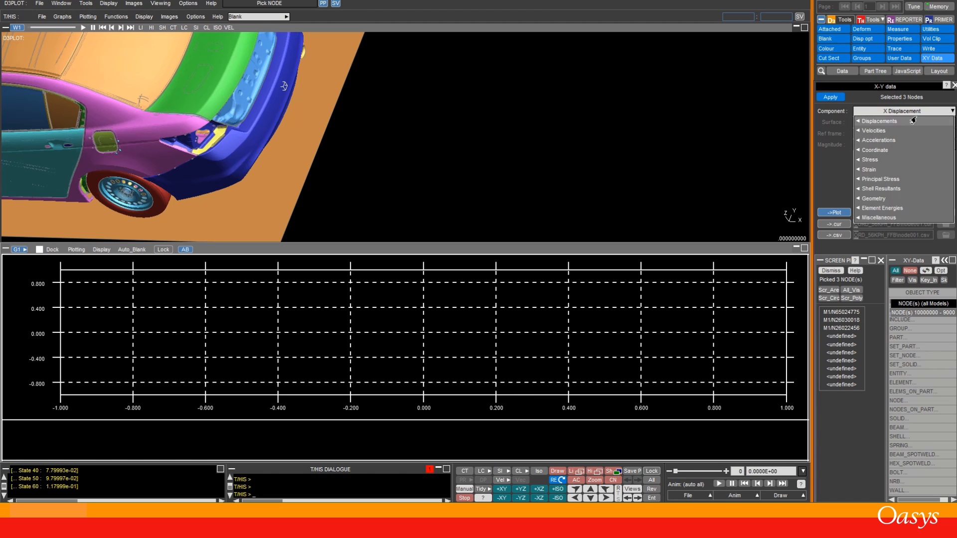
mouse_move(906, 121)
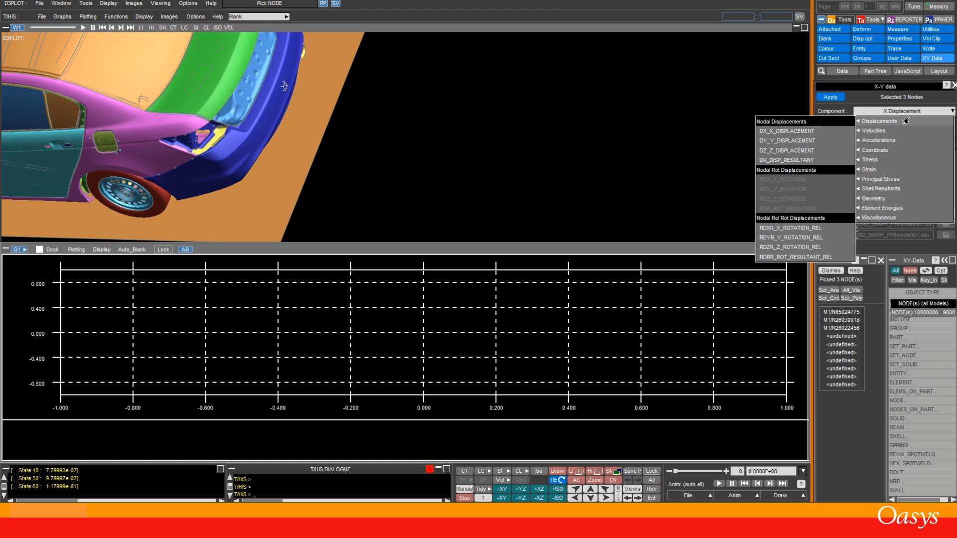
left_click(794, 151)
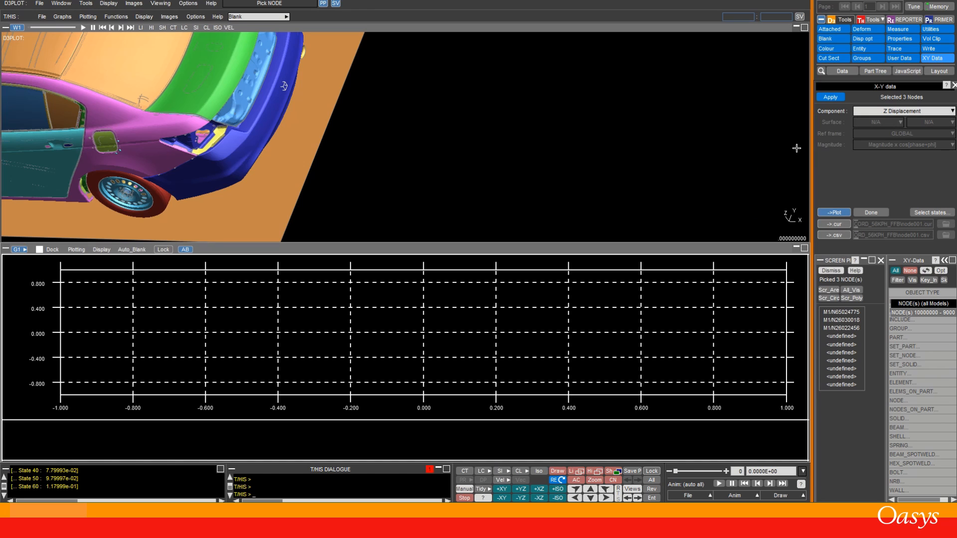
left_click(829, 98)
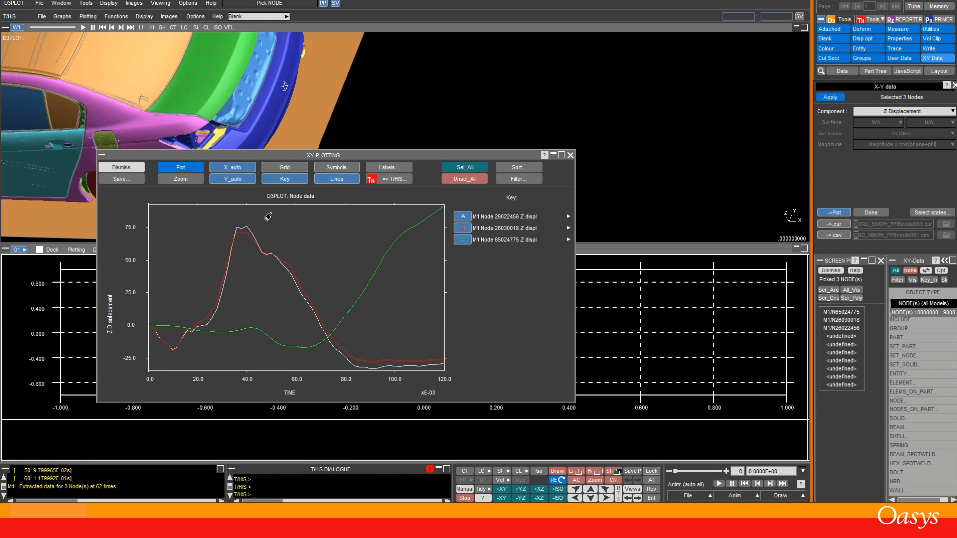
Step: Transfer all three node Z displacement curves from the XY plot to T/HIS
left_click(383, 180)
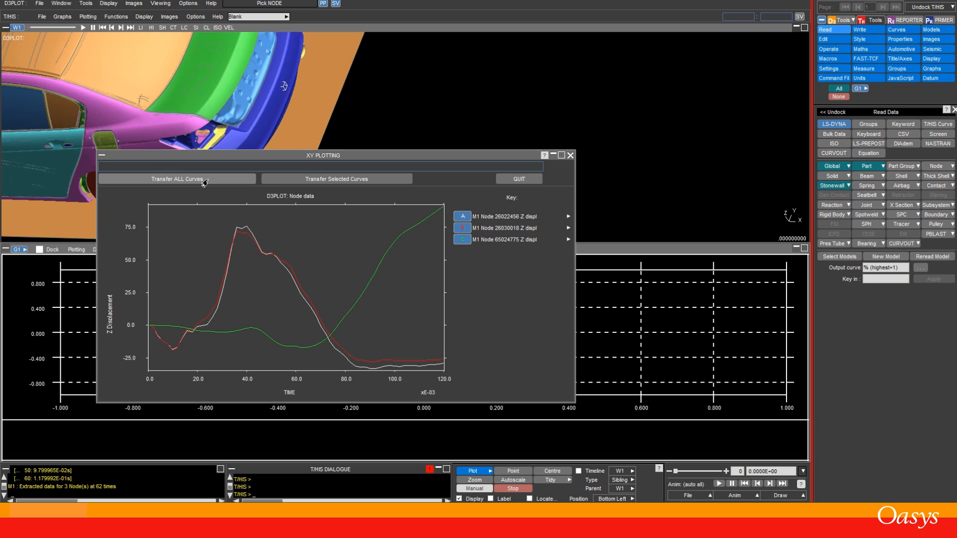
left_click(457, 220)
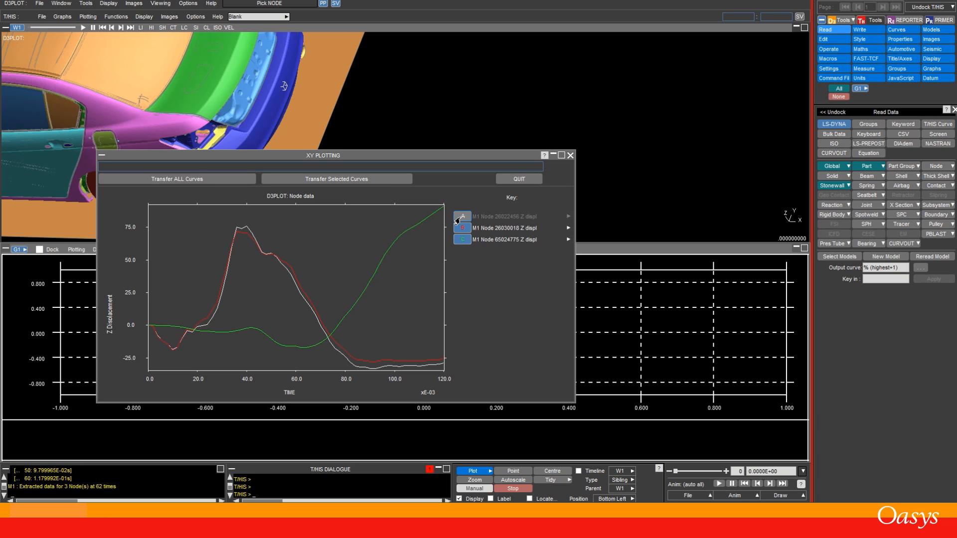
left_click(461, 229)
left_click(461, 227)
left_click(461, 216)
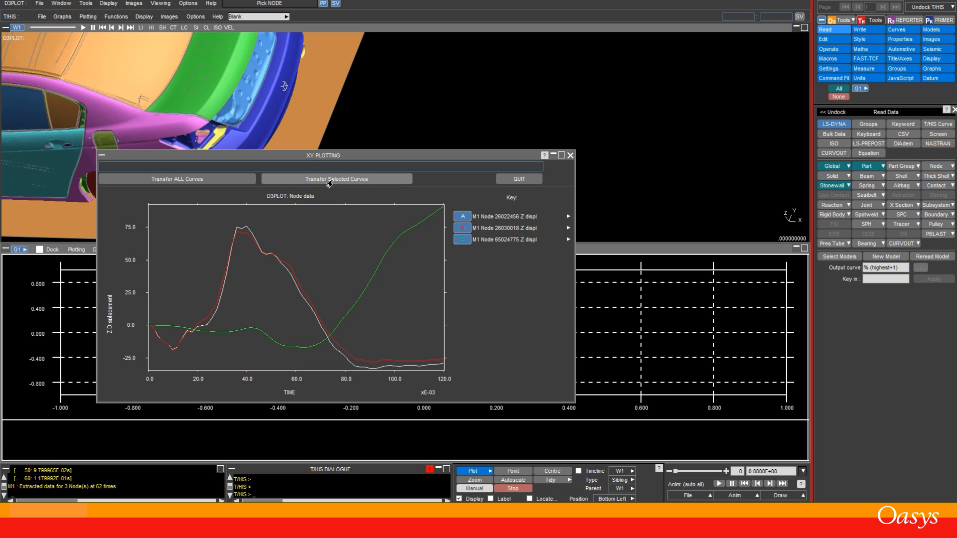
left_click(178, 183)
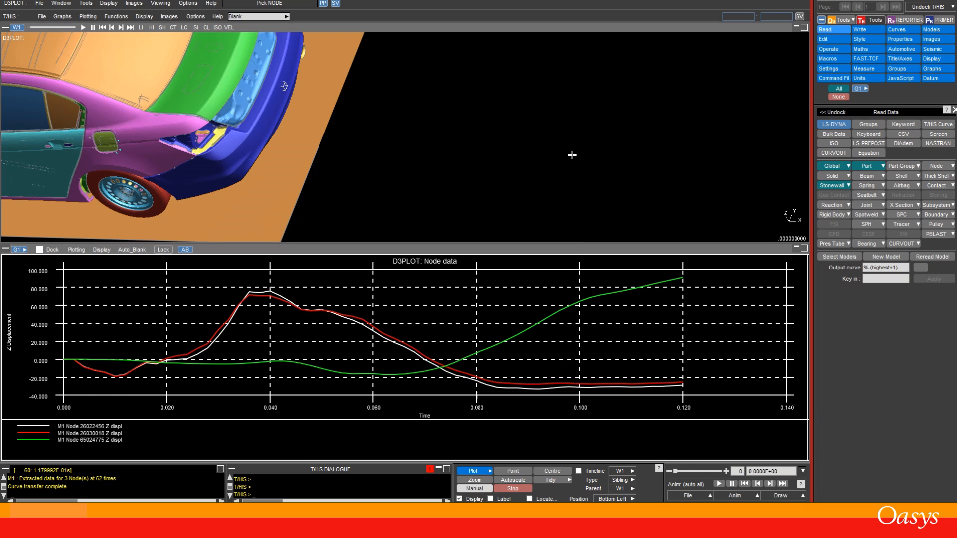
Step: Turn on the graph timeline linked to the animation and move it to about 0.040 s
left_click(570, 155)
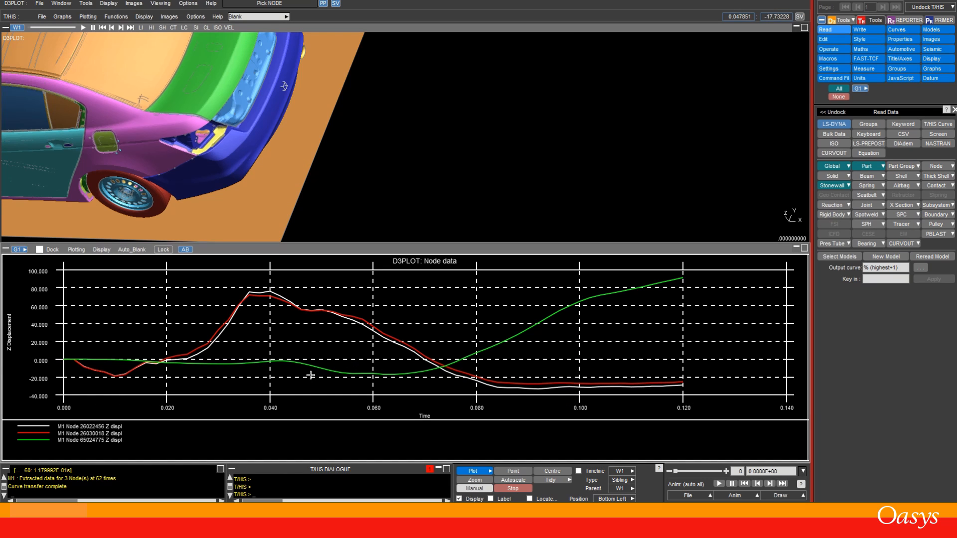
key("a")
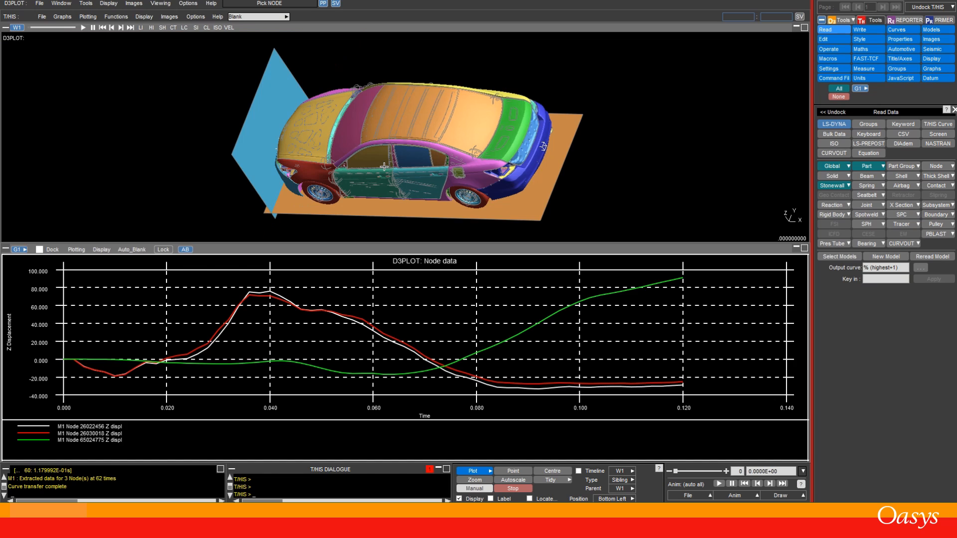
key("z")
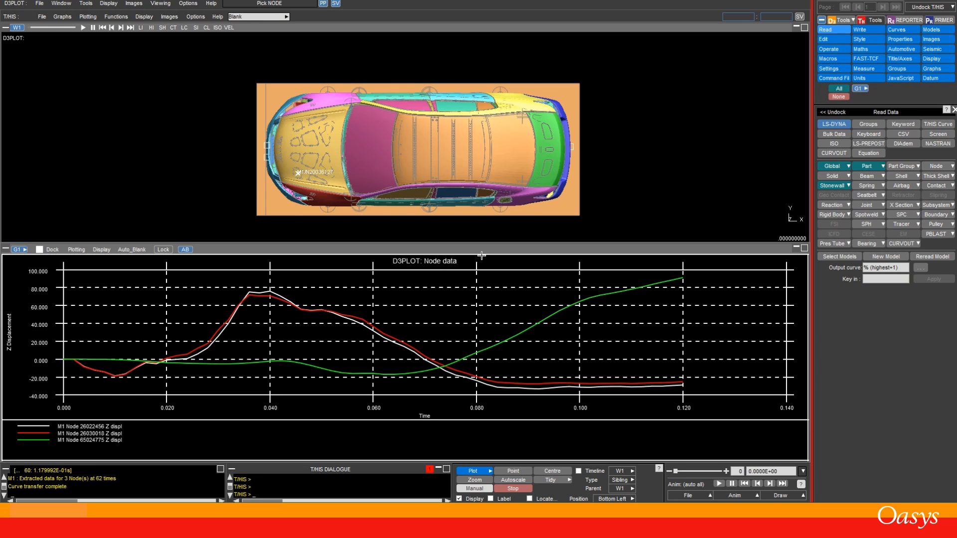
left_click(389, 205)
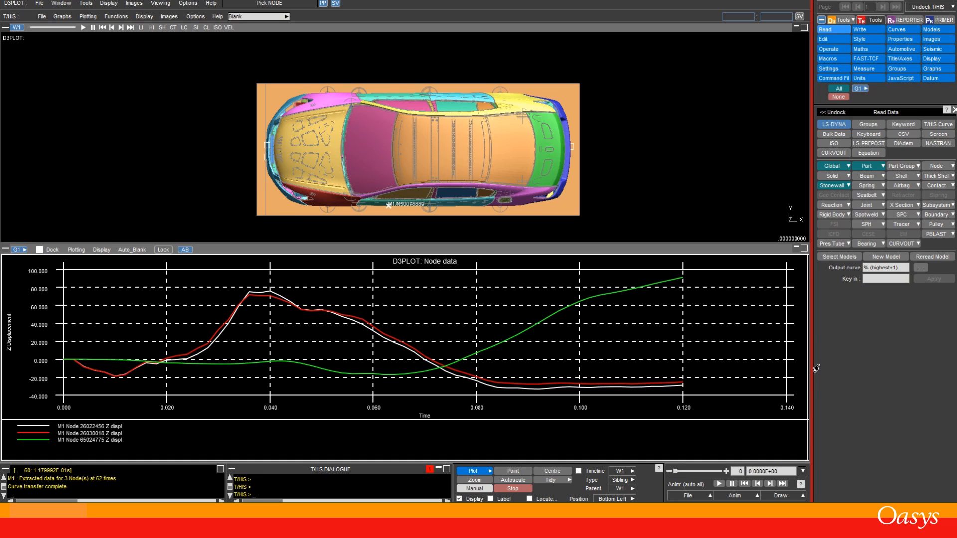
left_click(578, 471)
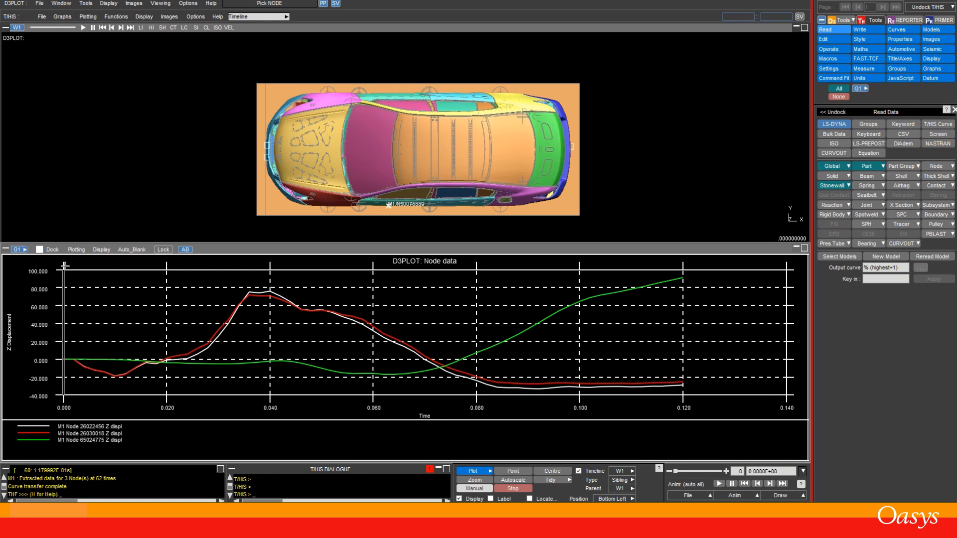
left_click(774, 472)
key("space")
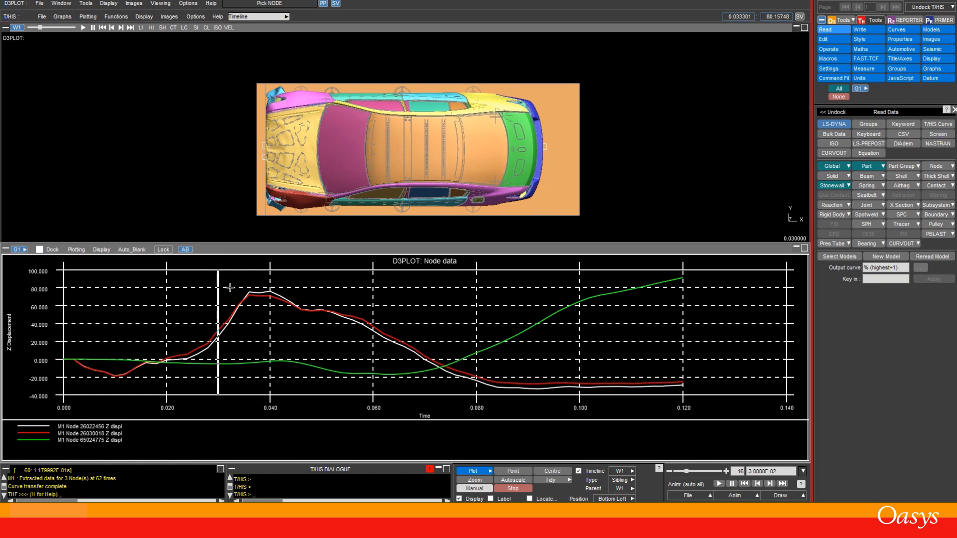
left_click_drag(253, 293, 271, 294)
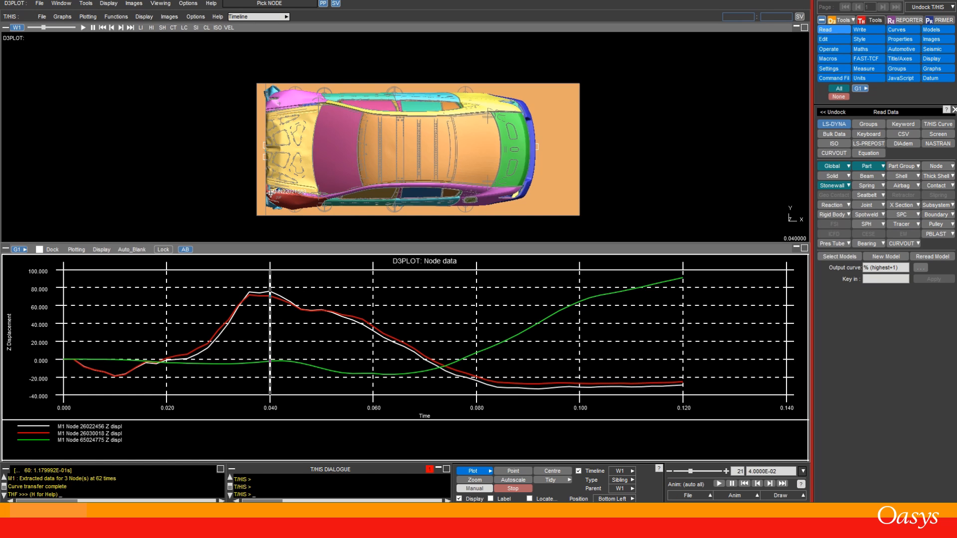
Step: Zoom into the car's front and step the animation back and forth around the displacement peak
scroll(350, 195, "up", 2)
left_click_drag(350, 195, 455, 71, "shift")
scroll(287, 158, "up", 5)
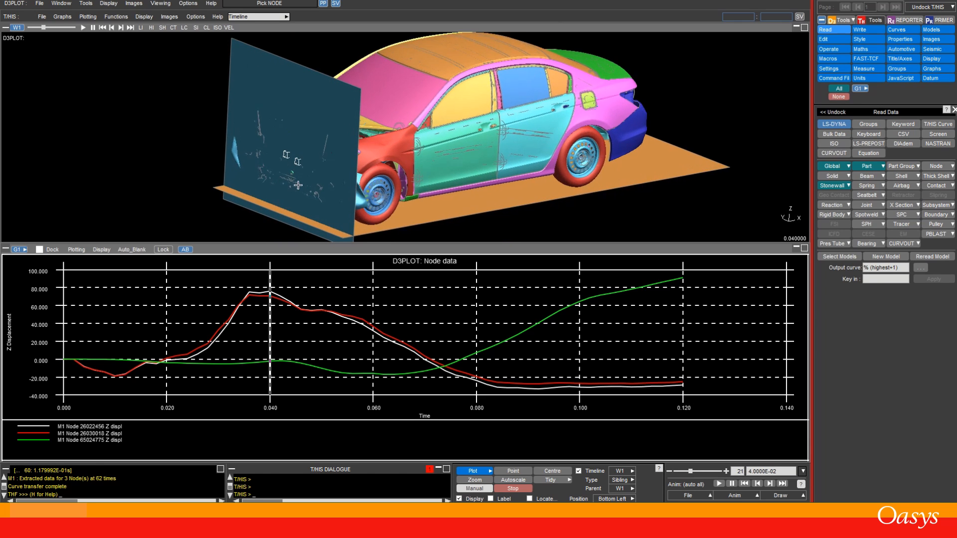
key("Left")
key("Left")
key("Left")
key("Left")
key("Left")
key("Left")
key("Left")
key("Left")
key("Left")
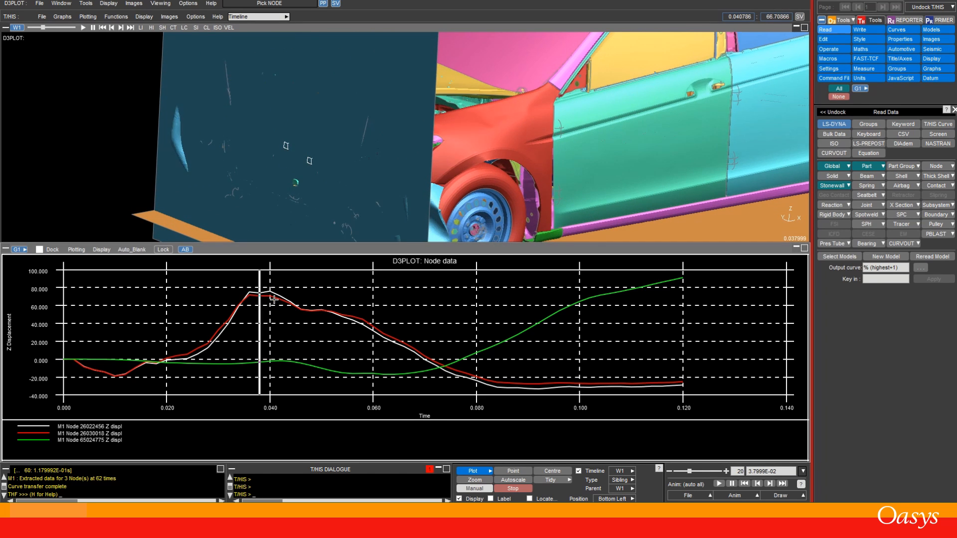
key("Right")
key("Right")
key("Right")
key("Right")
key("Right")
key("Right")
key("Right")
key("Right")
key("Right")
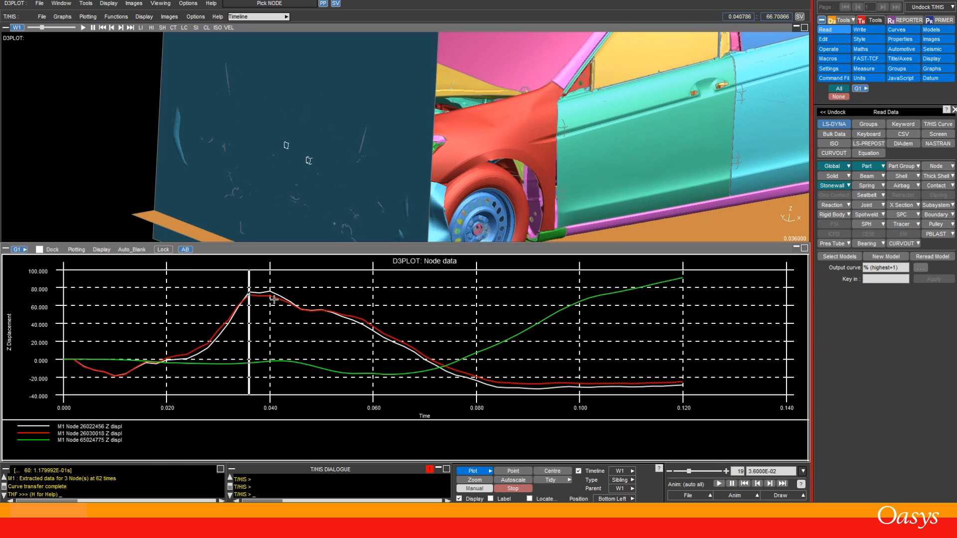
key("Right")
key("Right")
key("Right")
key("Right")
key("Right")
key("Right")
key("Right")
key("Right")
key("Right")
key("Right")
key("Right")
key("Right")
key("Right")
key("Right")
key("Right")
key("Right")
key("Right")
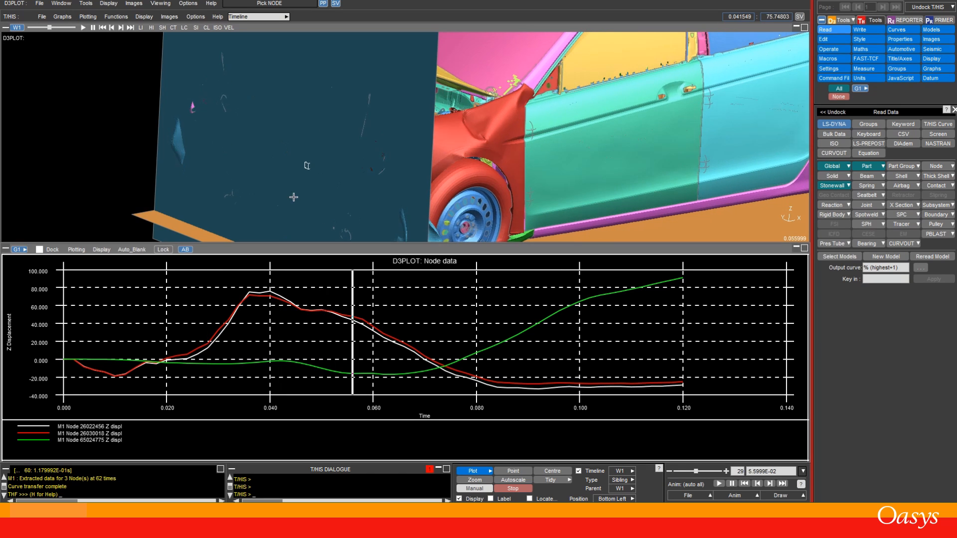
key("Right")
key("Right")
key("Right")
key("Right")
key("Right")
key("Right")
key("Left")
key("Left")
key("Left")
key("Left")
key("Left")
key("Left")
key("Left")
key("Left")
key("Left")
key("Left")
key("Left")
key("Left")
key("Left")
key("Left")
key("Left")
key("Left")
key("Left")
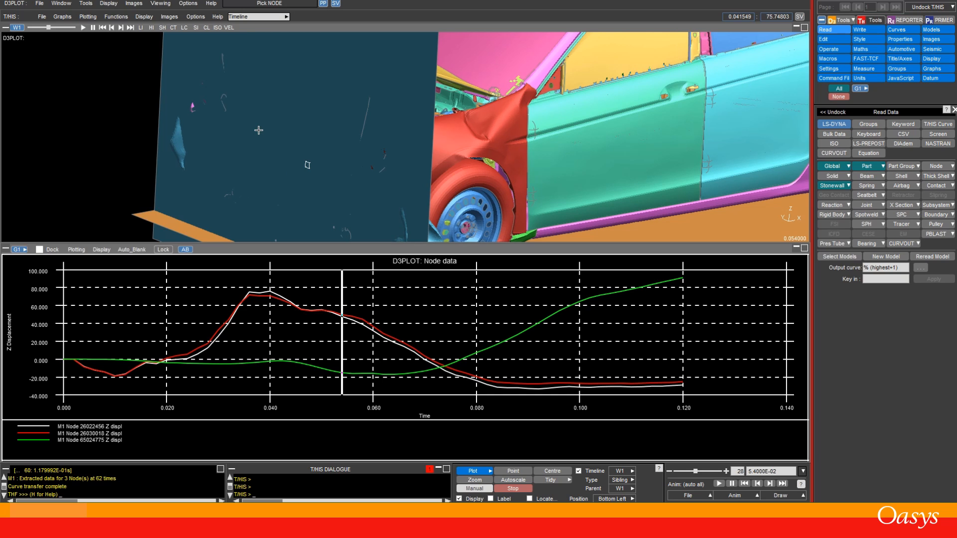
Step: Scrub the animation to several times by picking points on the linked displacement graph and inspect the car's front
left_click(272, 214)
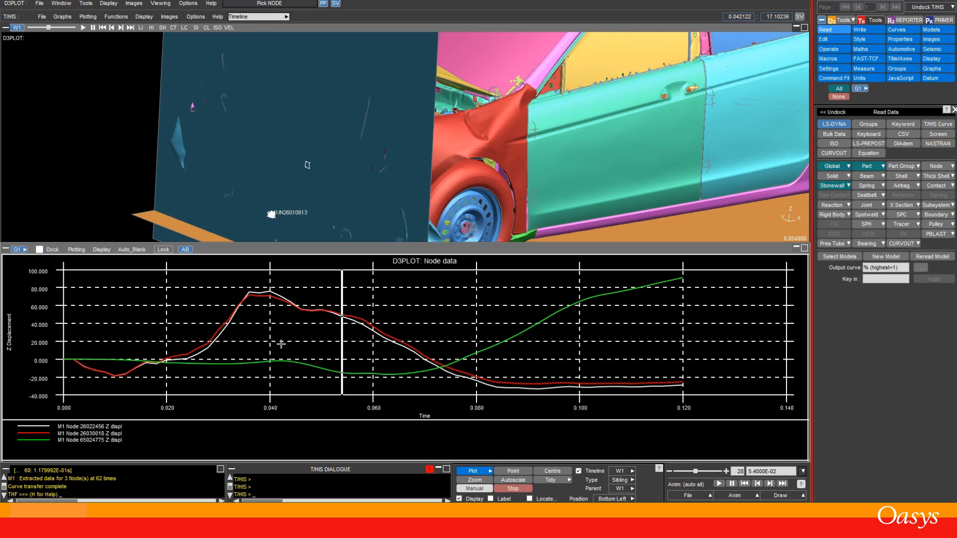
left_click(272, 299)
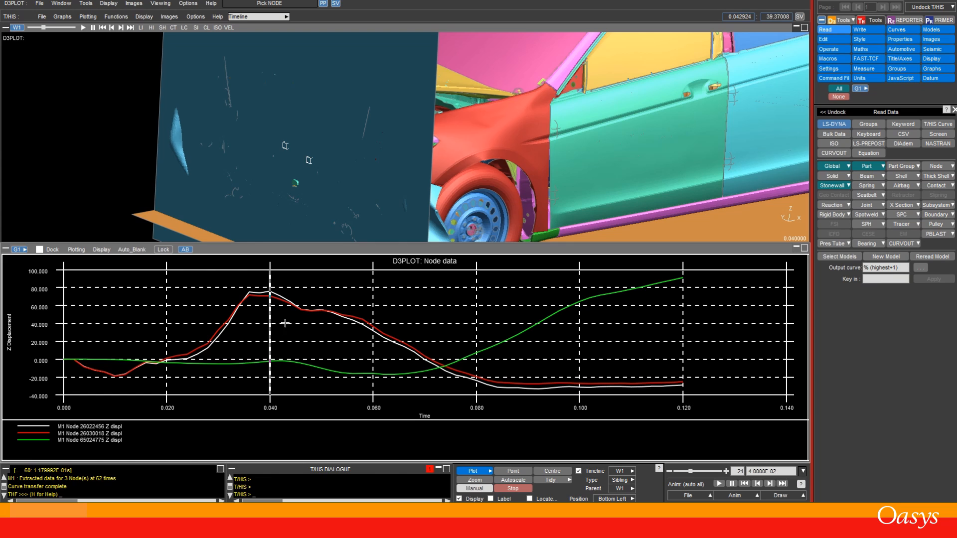
left_click(419, 344)
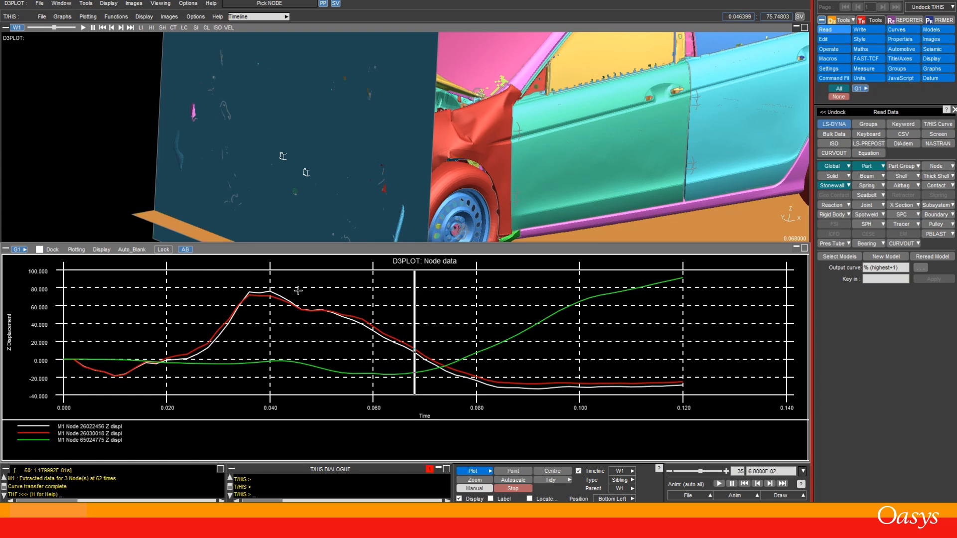
left_click(250, 284)
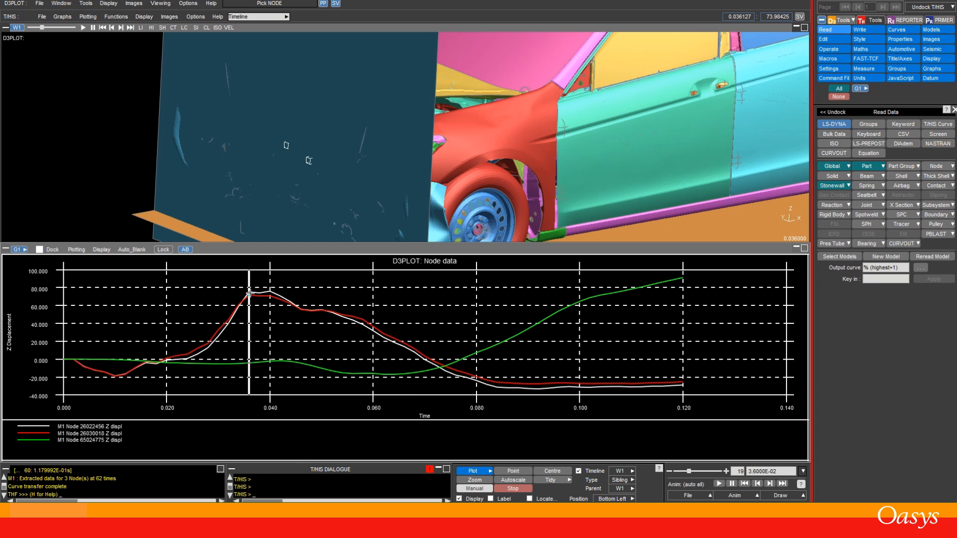
left_click(115, 379)
mouse_move(310, 303)
left_mouse_down()
mouse_move(270, 312)
mouse_move(303, 317)
left_mouse_up()
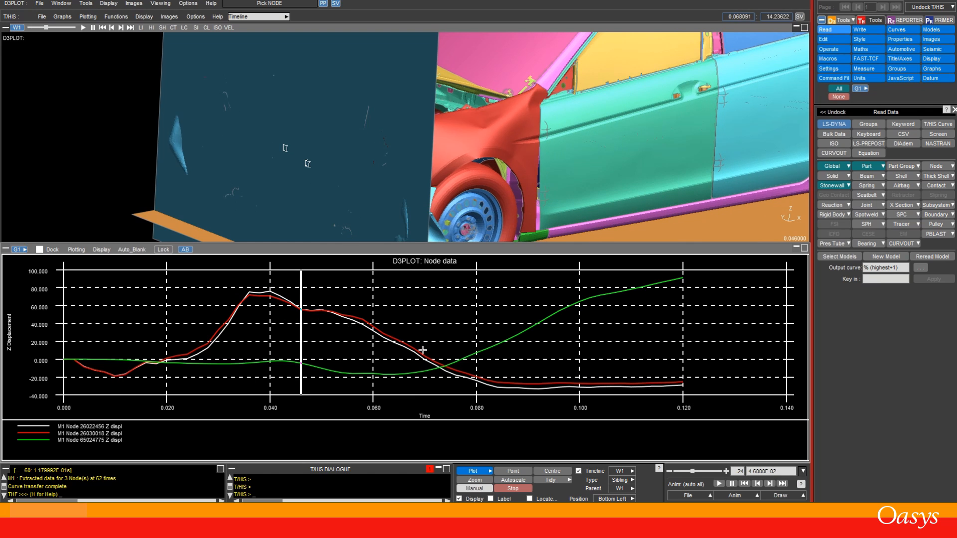
Step: Examine the whole deformed car from several viewing angles, zoomed out
scroll(255, 190, "down", 5)
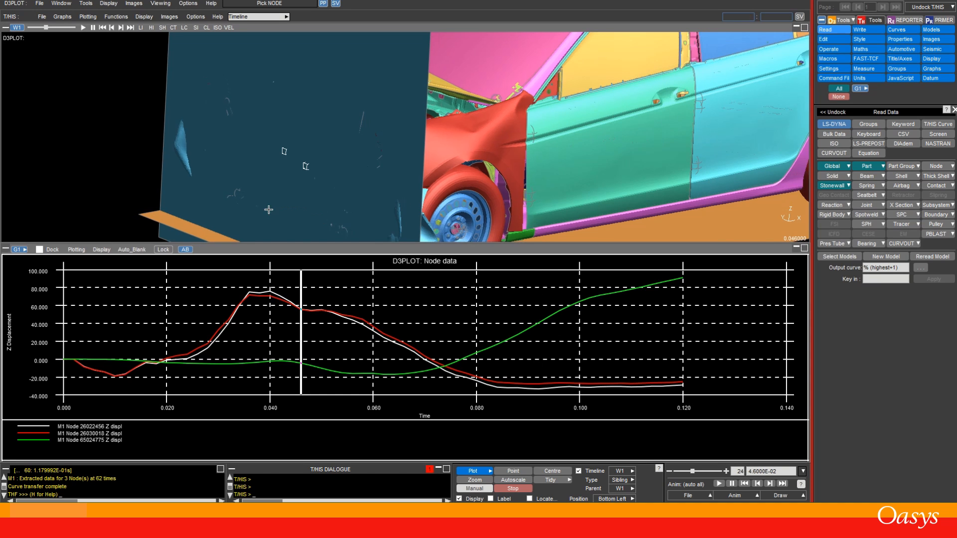
scroll(234, 146, "down", 3)
middle_click_drag(439, 147, 229, 88, "shift")
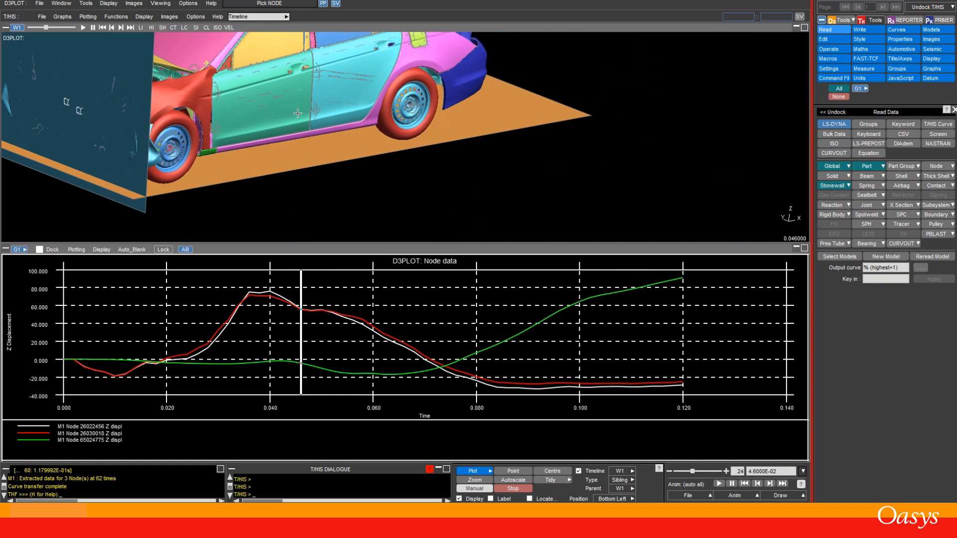
left_click_drag(399, 146, 216, 87, "shift")
middle_click_drag(305, 61, 303, 120, "shift")
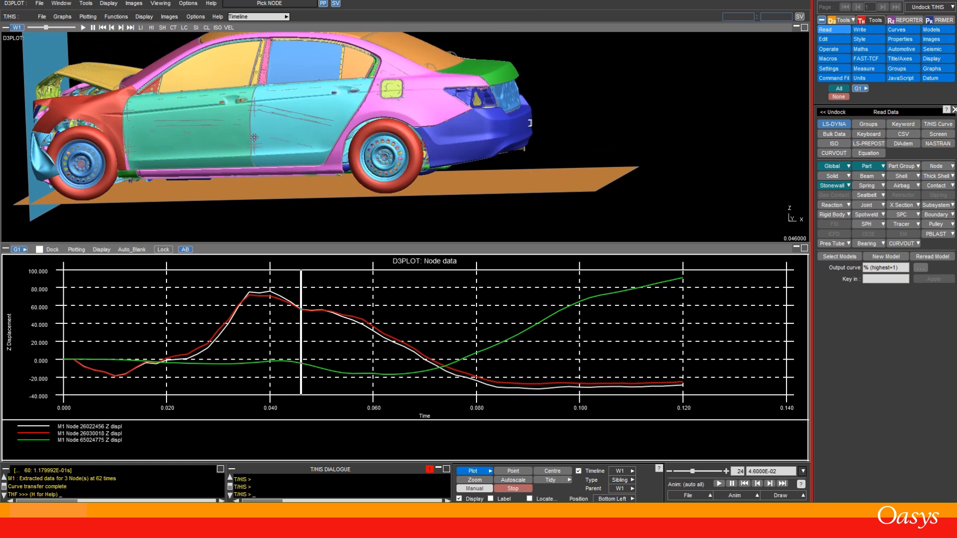
key("space")
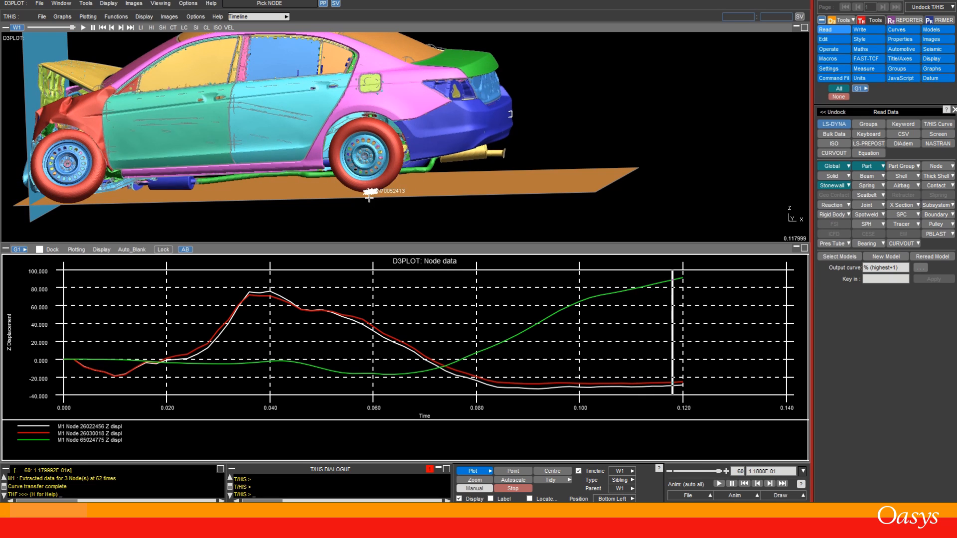
left_click_drag(332, 216, 355, 211, "shift")
key("F1")
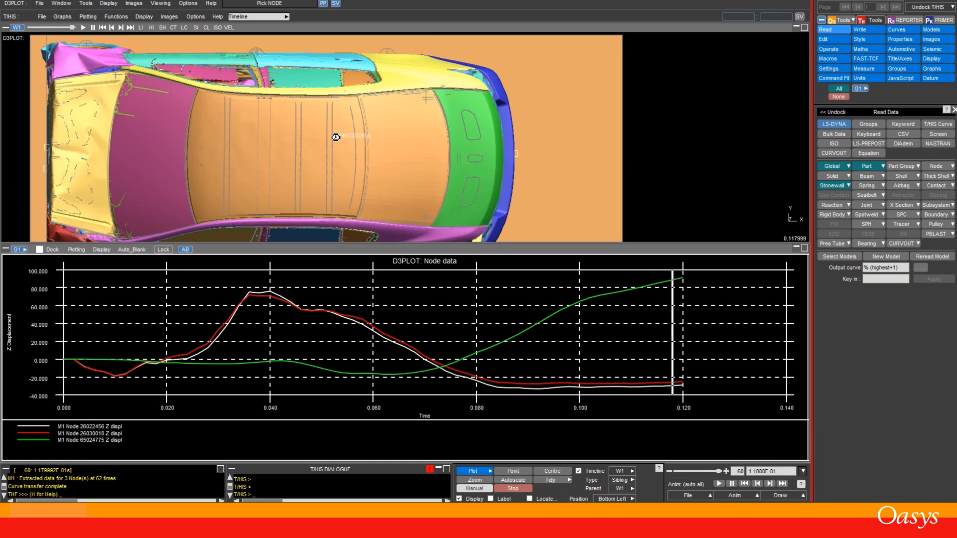
key("a")
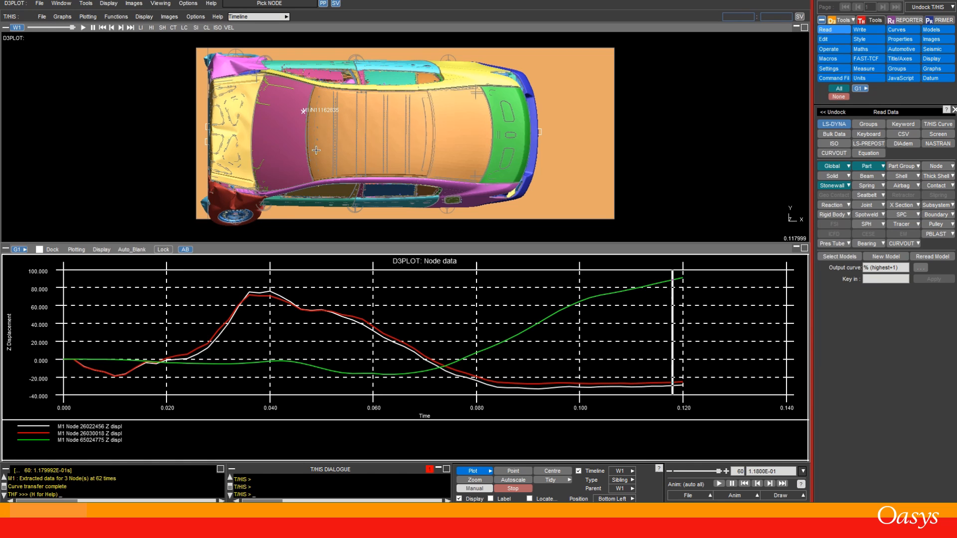
left_click_drag(273, 142, 279, 86, "shift")
scroll(279, 87, "down", 3)
left_click_drag(303, 157, 305, 73, "shift")
left_click_drag(582, 152, 598, 125, "shift")
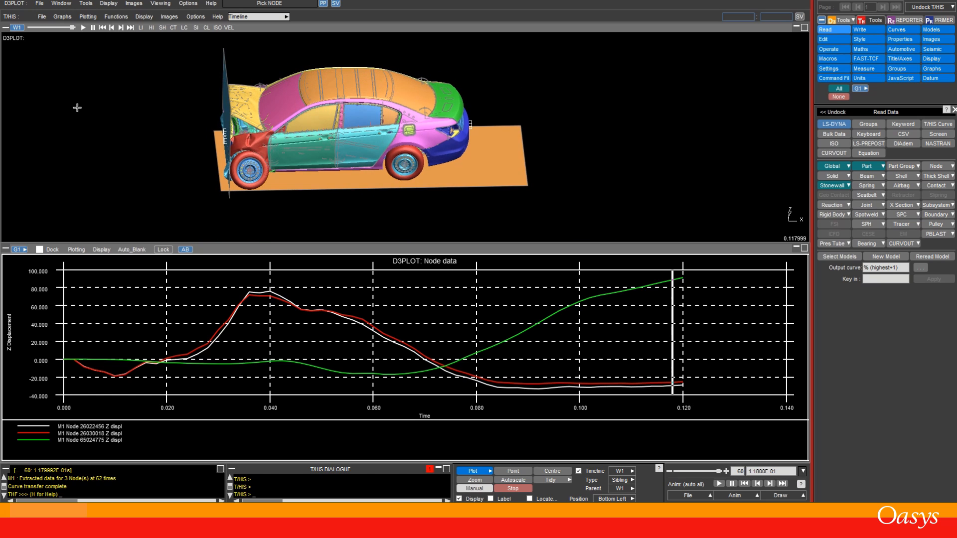
left_click_drag(77, 108, 84, 148, "shift")
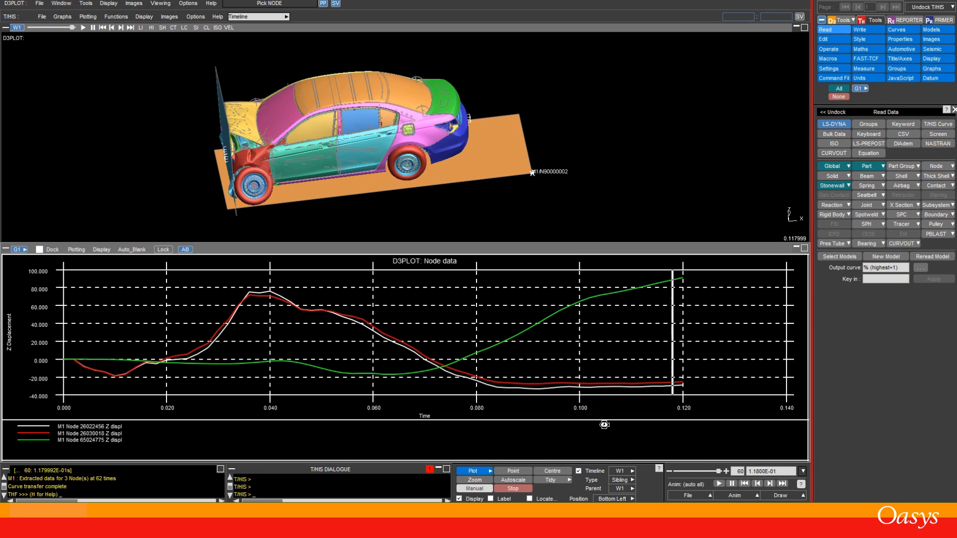
Step: Change the graph timeline type to Child so the graph floats inside the animation window, and move it to the upper right
left_click(630, 480)
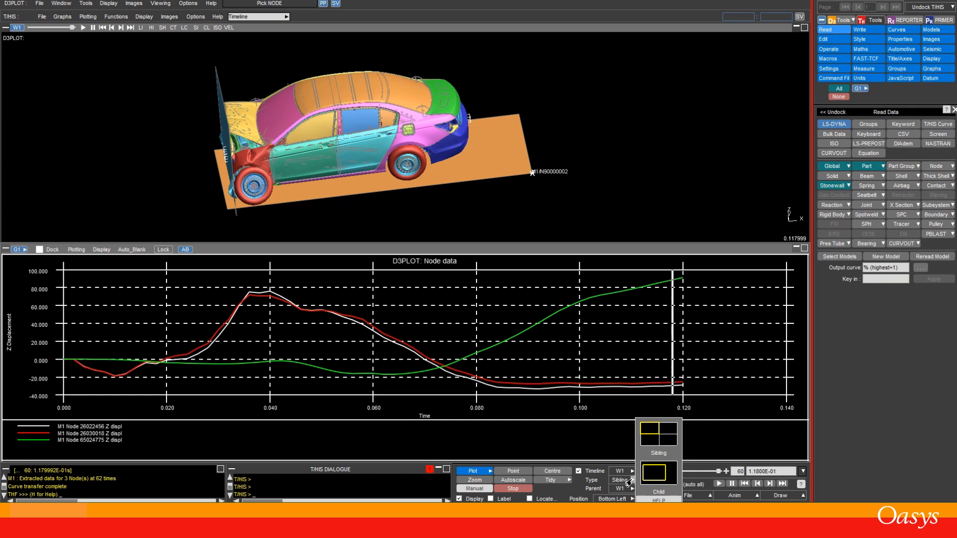
left_click(653, 478)
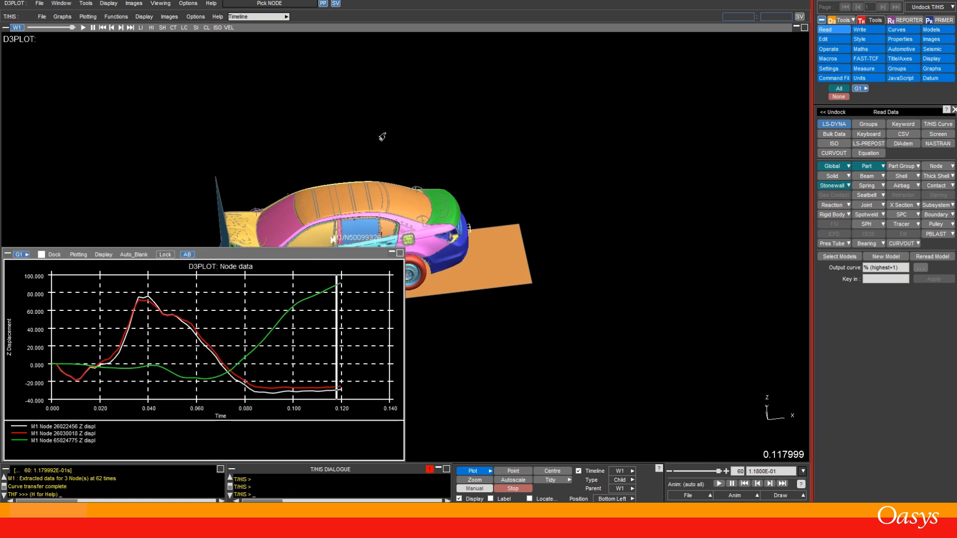
left_click_drag(384, 139, 595, 213)
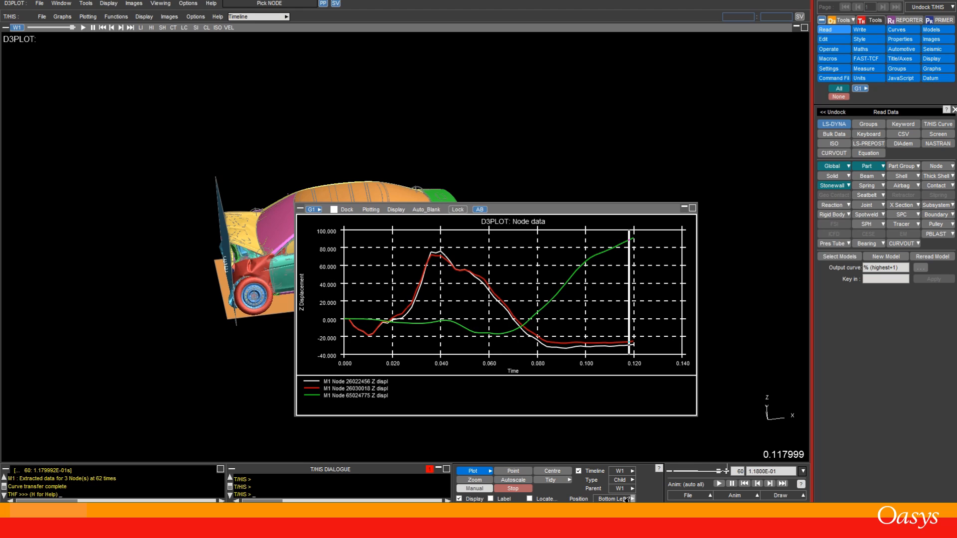
left_click(628, 499)
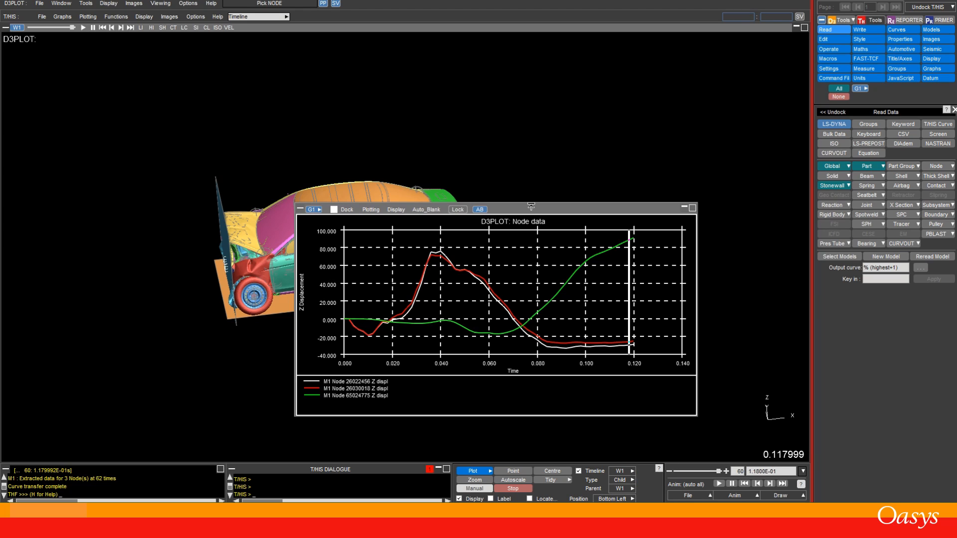
left_click_drag(529, 207, 627, 48)
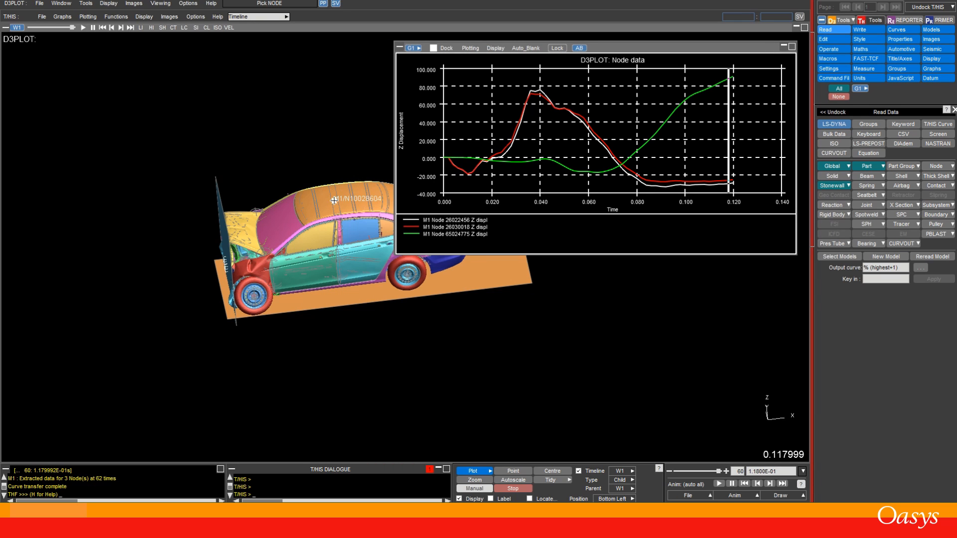
Step: Resize the floating graph into a wide strip across the top of the animation window above the car
scroll(334, 200, "up", 3)
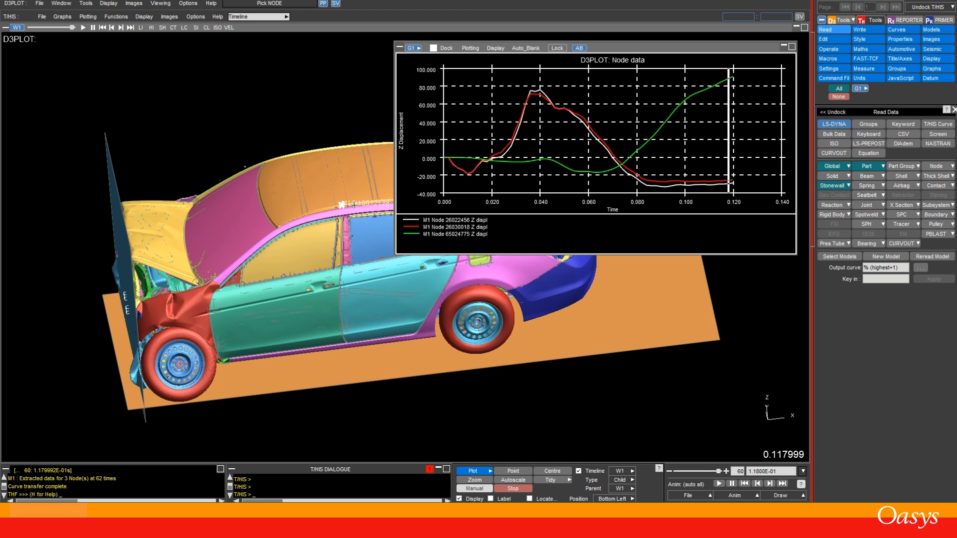
left_click_drag(398, 248, 101, 123)
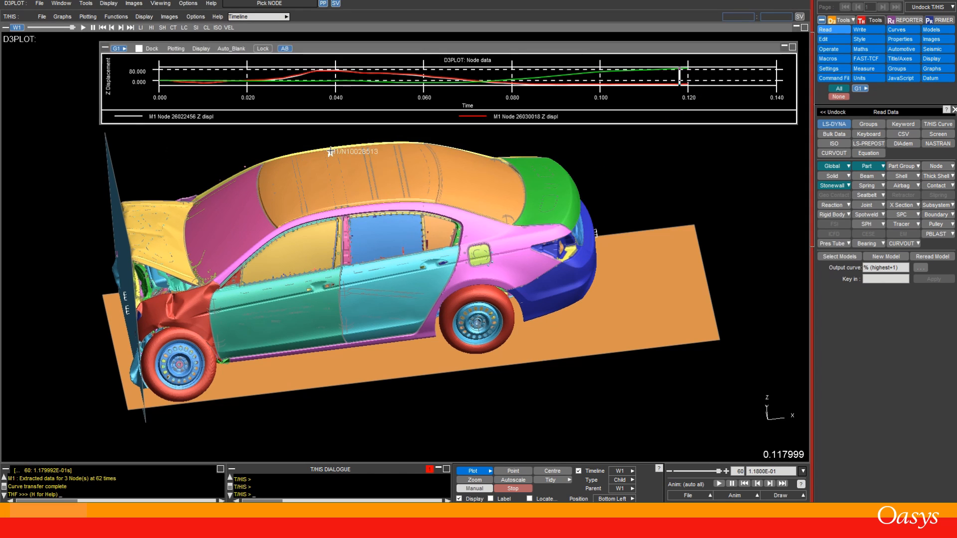
scroll(414, 205, "down", 2)
middle_click_drag(414, 205, 483, 263, "shift")
left_click_drag(613, 277, 628, 317, "shift")
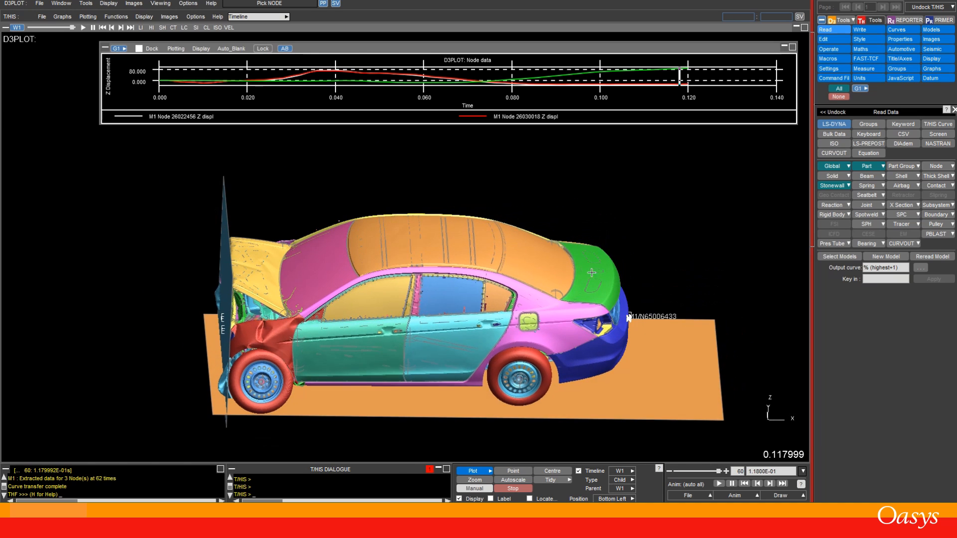
left_click_drag(391, 120, 393, 165)
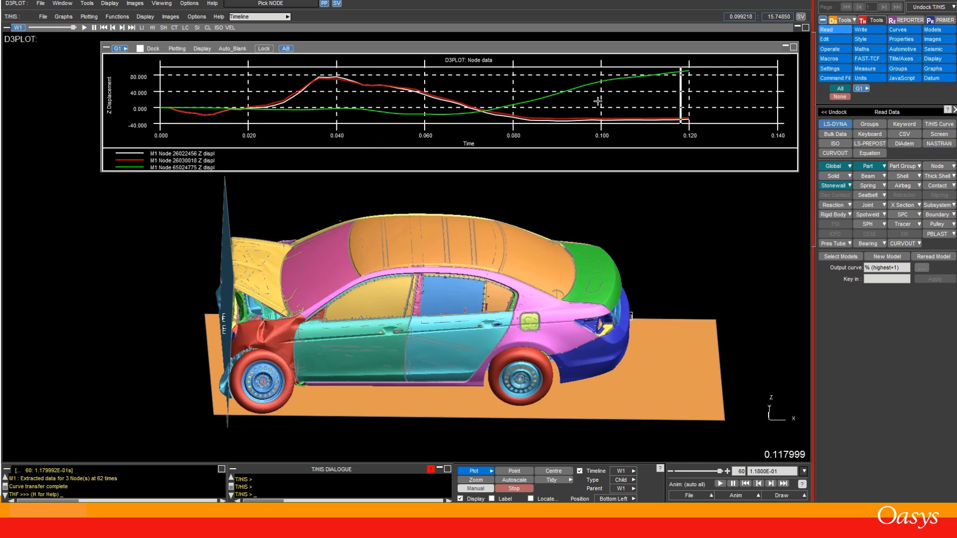
Step: Rewind the animation to time zero and set up movie output as MPEG at 100% quality with a white background
left_click(153, 87)
left_click(158, 91)
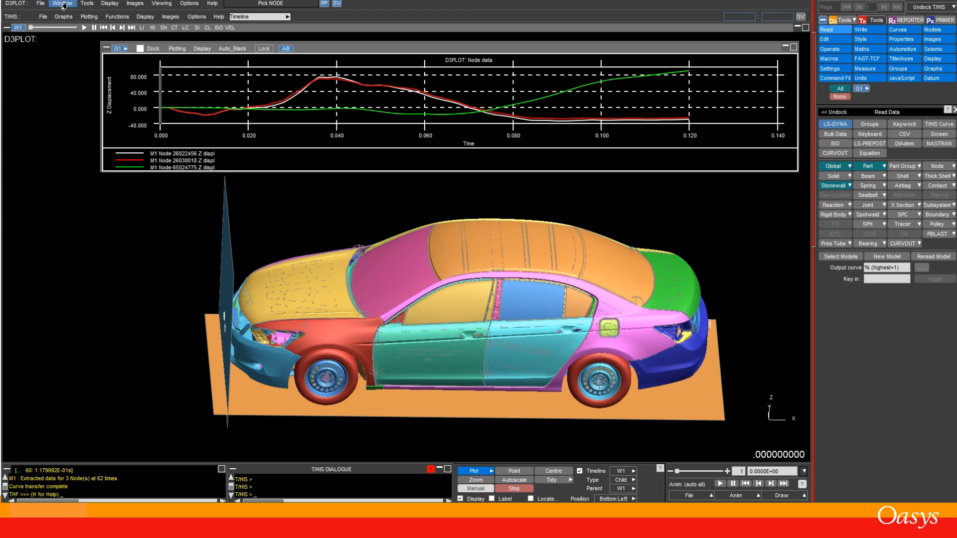
left_click(135, 6)
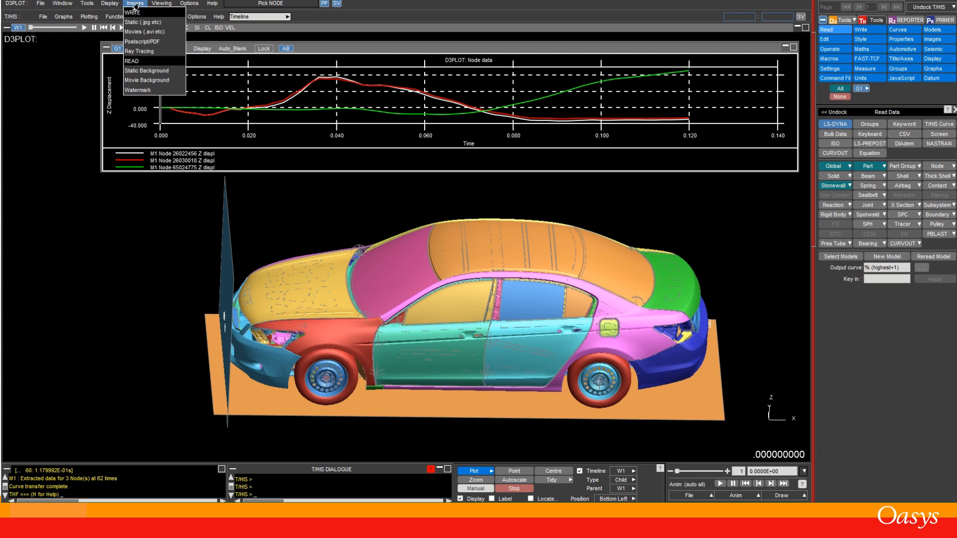
left_click(142, 31)
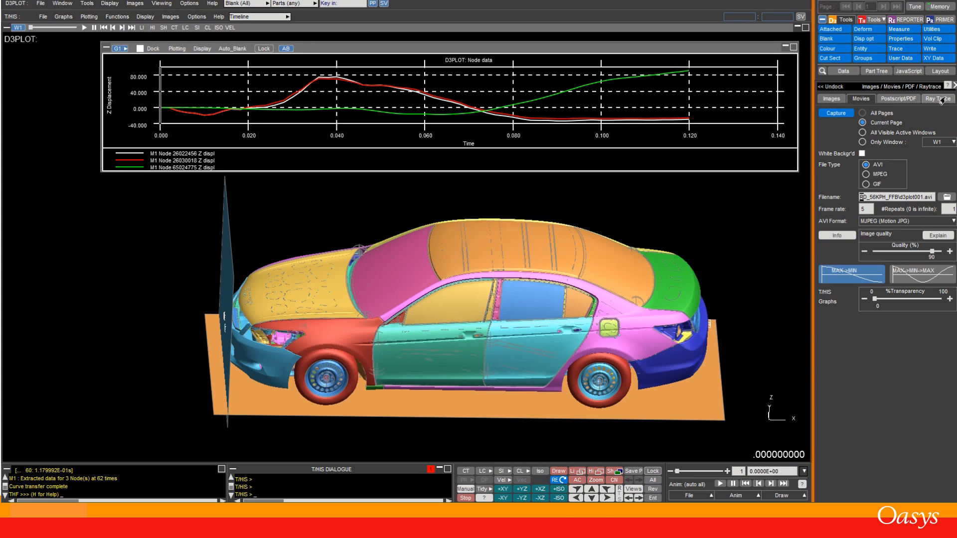
left_click(865, 174)
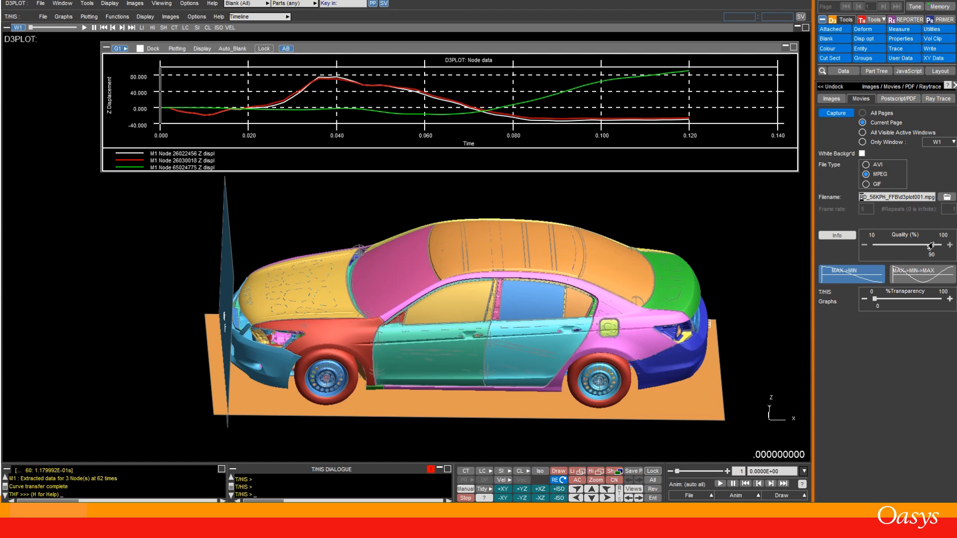
left_click_drag(930, 247, 941, 246)
Step: Capture the current page as an MPEG movie, continuing at the current window resolution
left_click(834, 116)
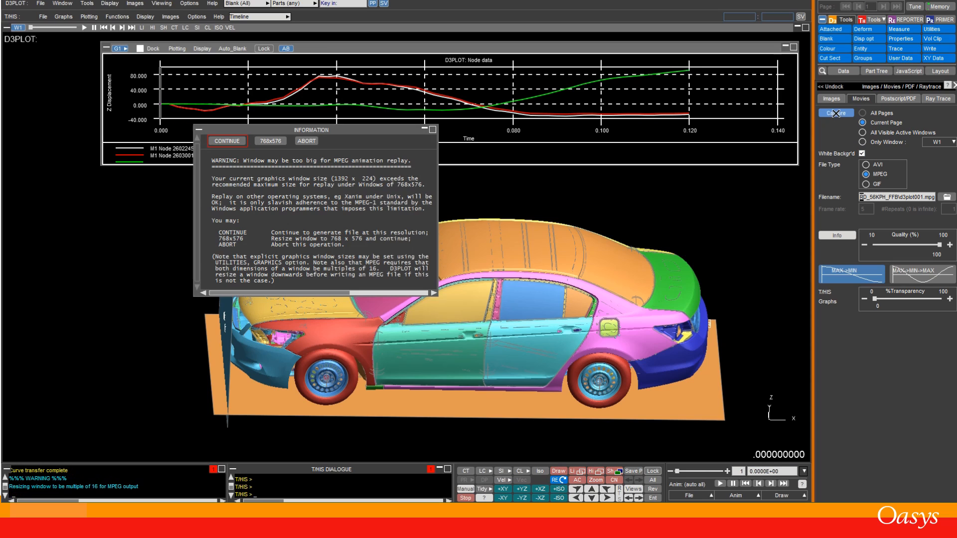
left_click(229, 141)
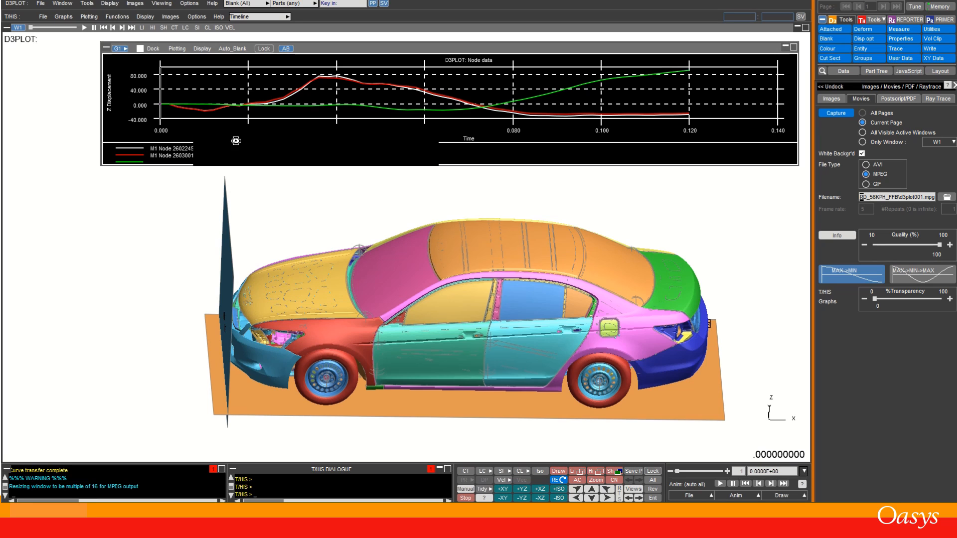